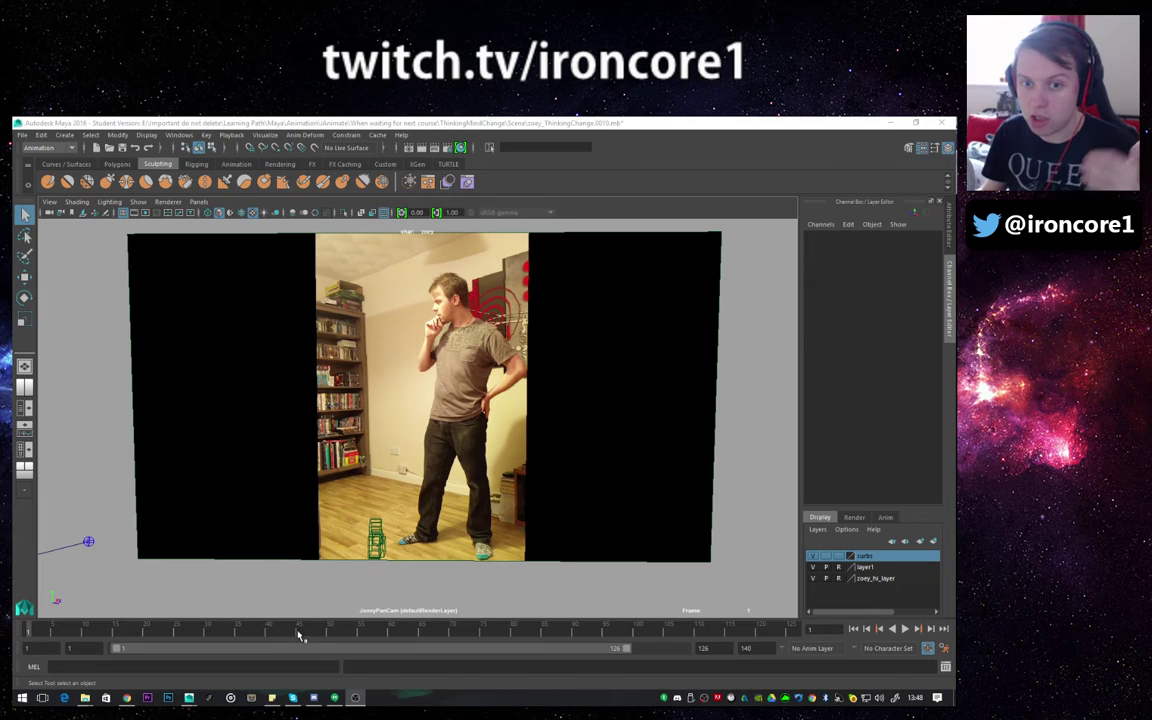
Select the reference image plane in the viewport
drag(60, 630, 26, 488)
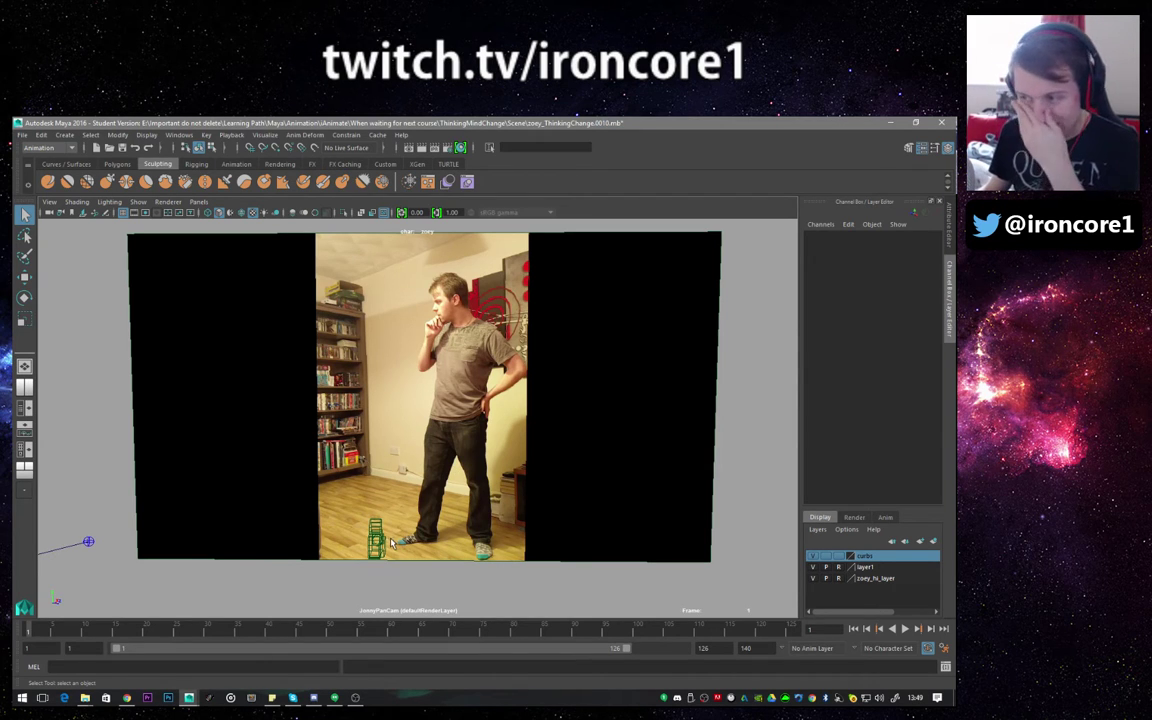
click(318, 558)
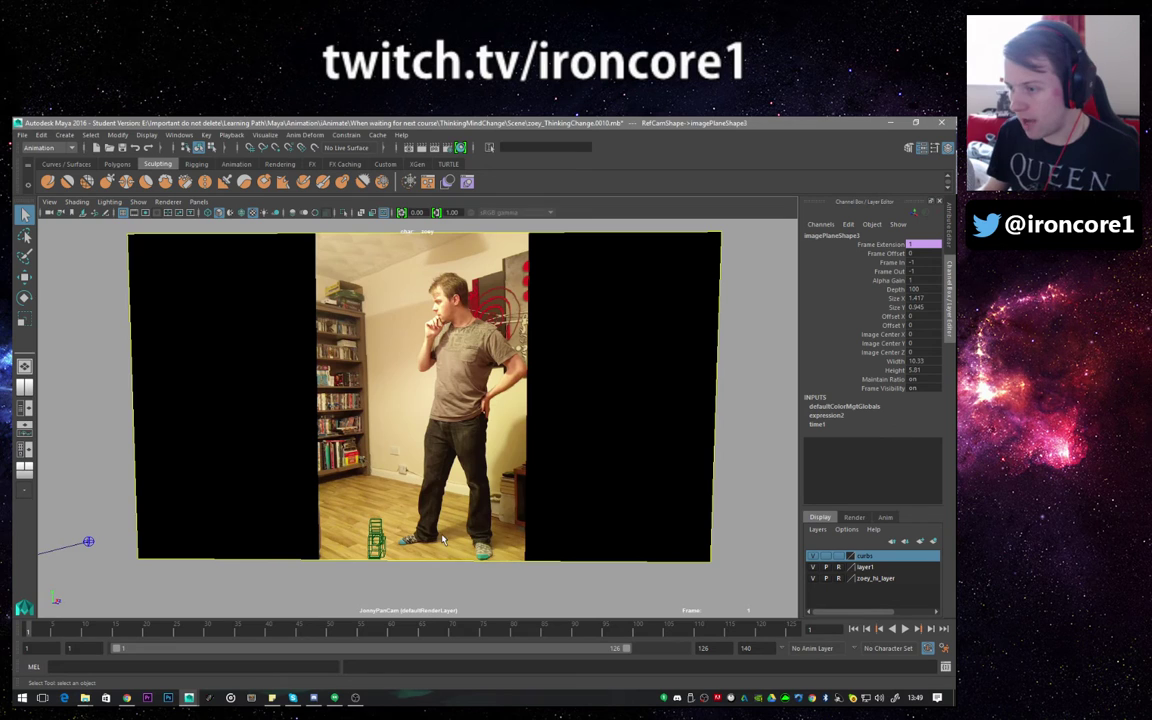
alt+drag(443, 540, 503, 561)
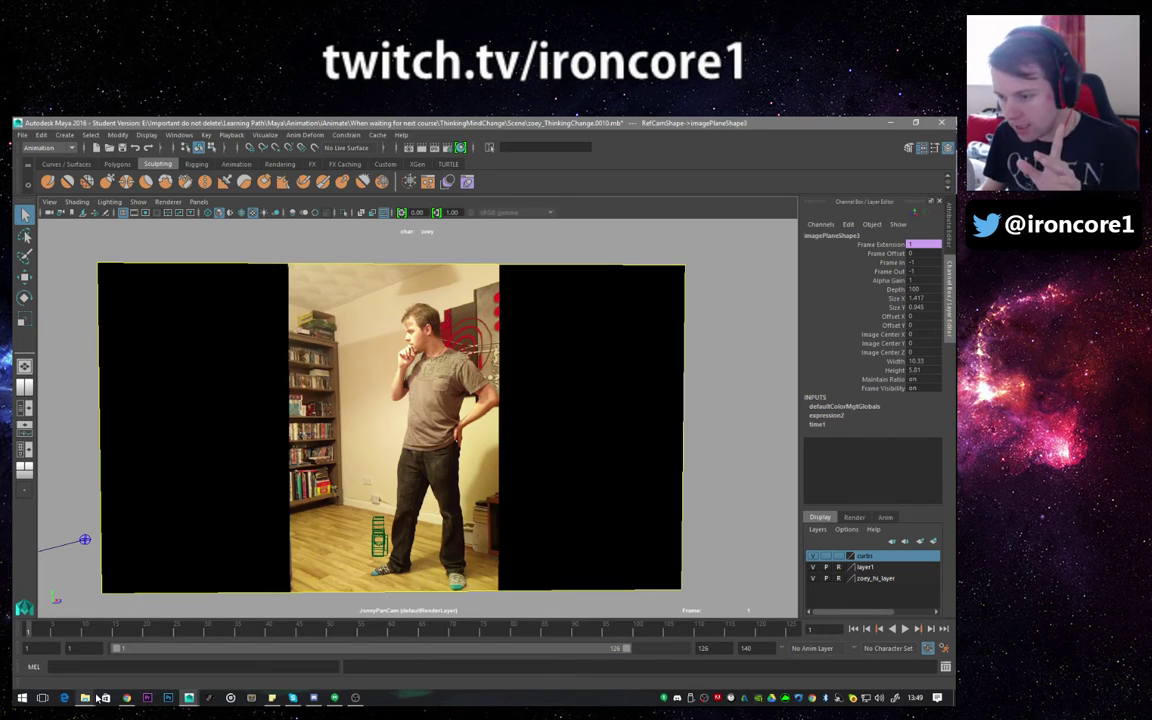
Switch to File Explorer and examine the YoutubeREFTut image sequence from ref 01.tif to ref 75.tif
mouse_move(90, 699)
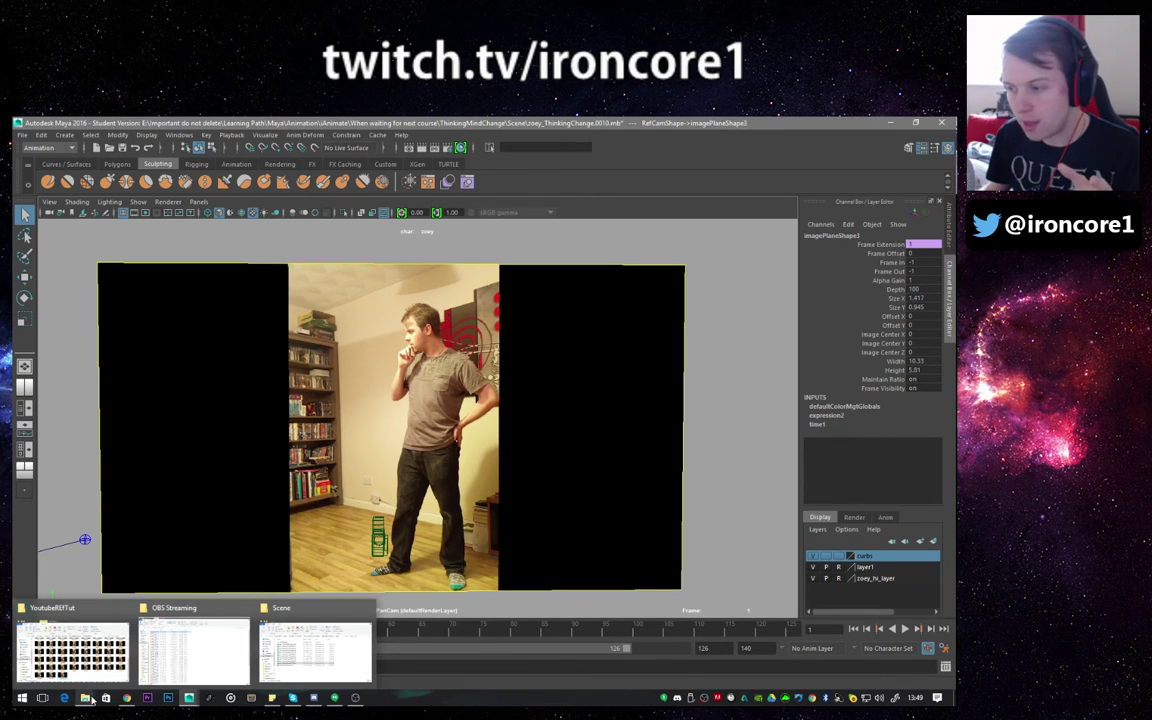
click(72, 650)
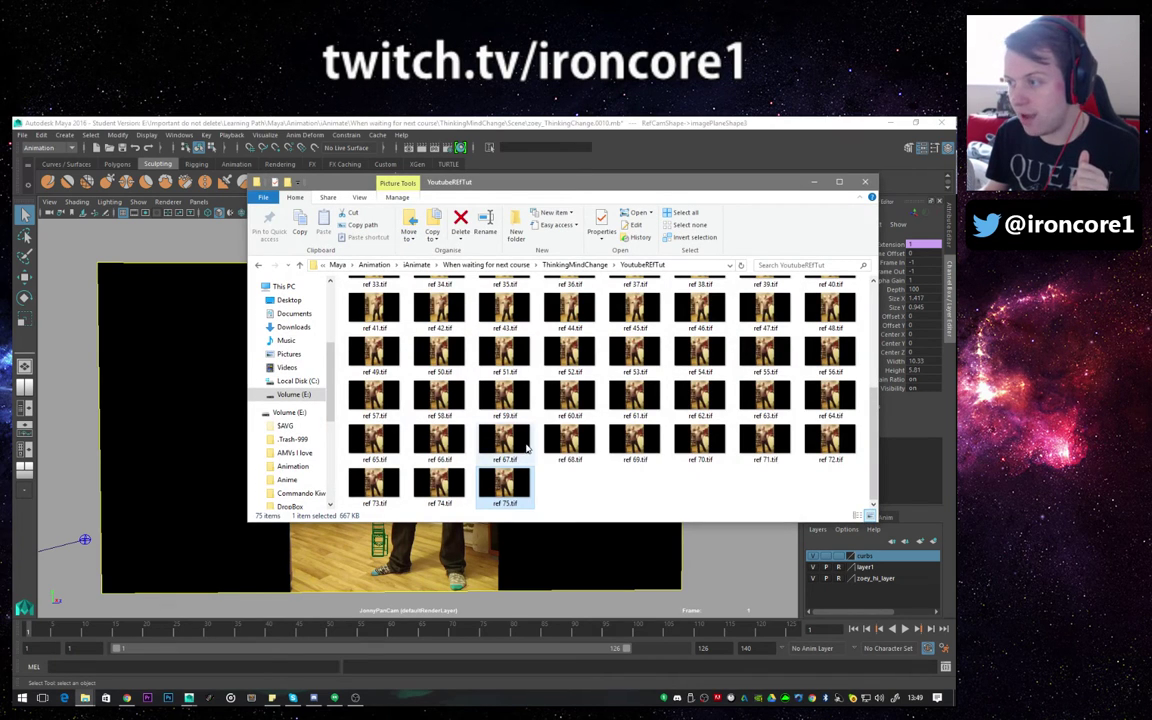
scroll(468, 450, up, 4)
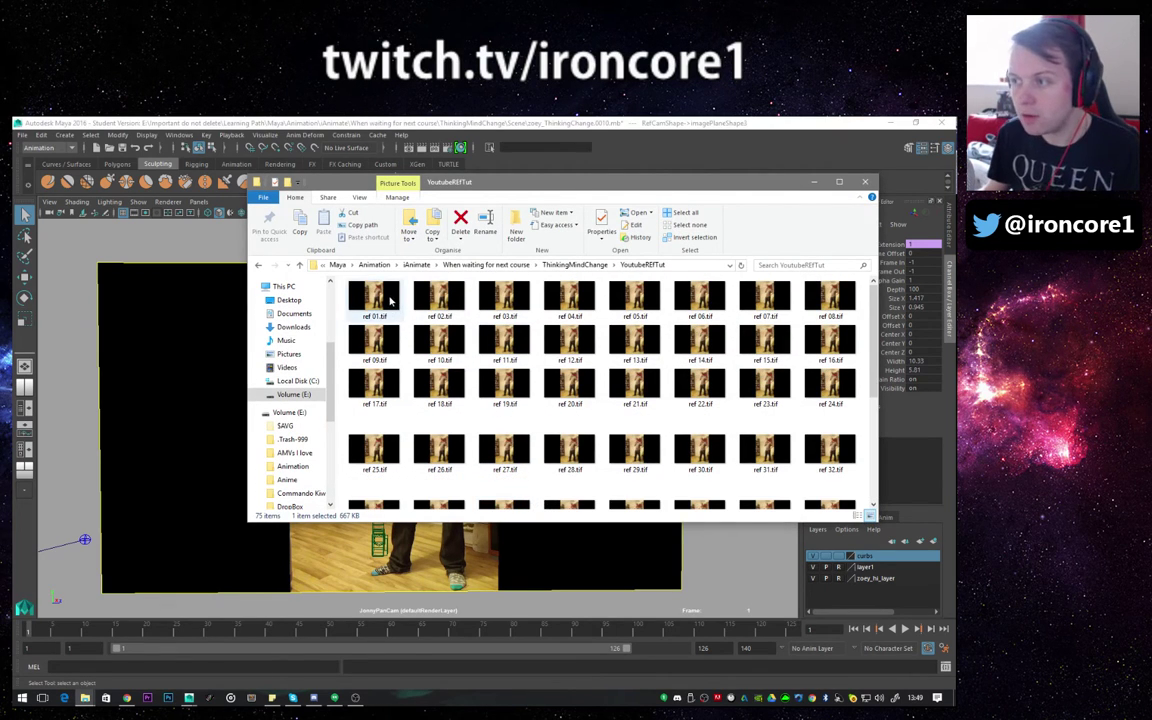
scroll(445, 430, down, 5)
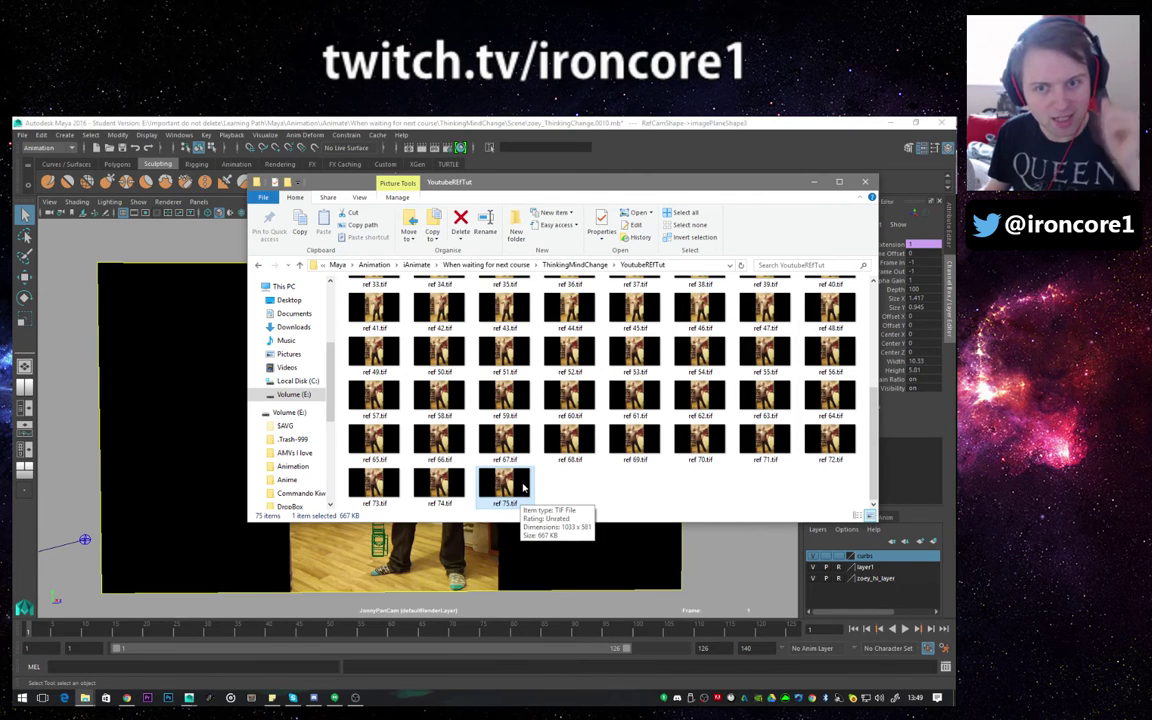
scroll(474, 424, up, 5)
click(366, 306)
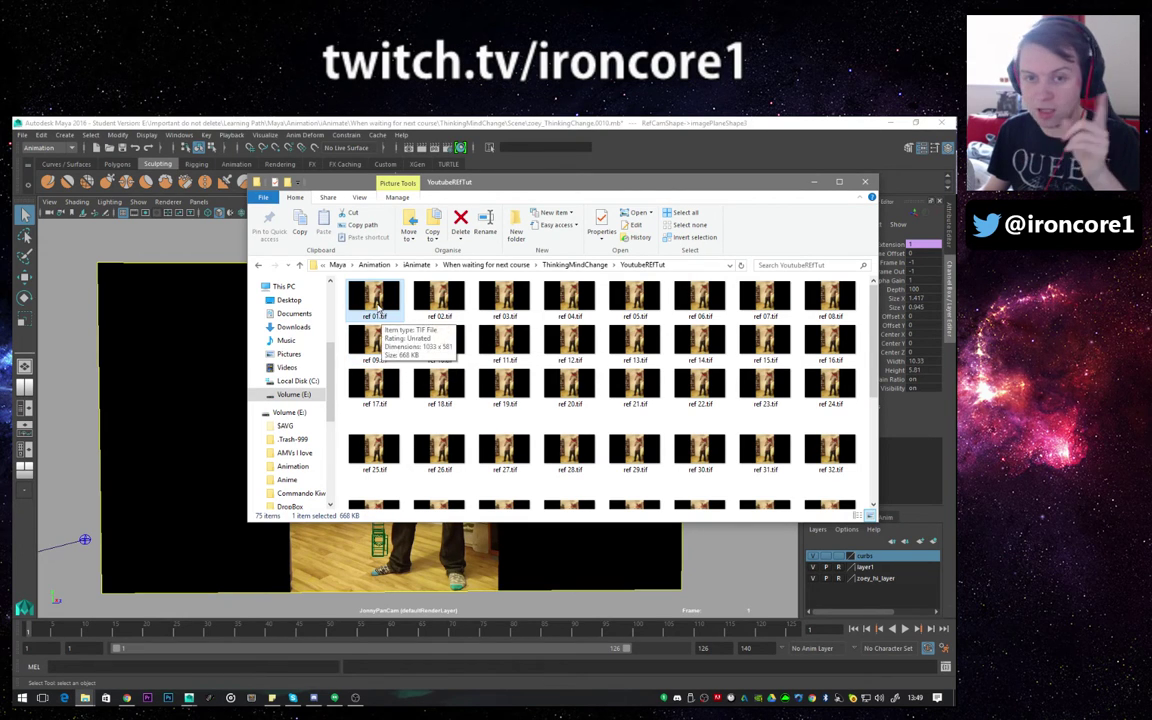
scroll(378, 312, down, 5)
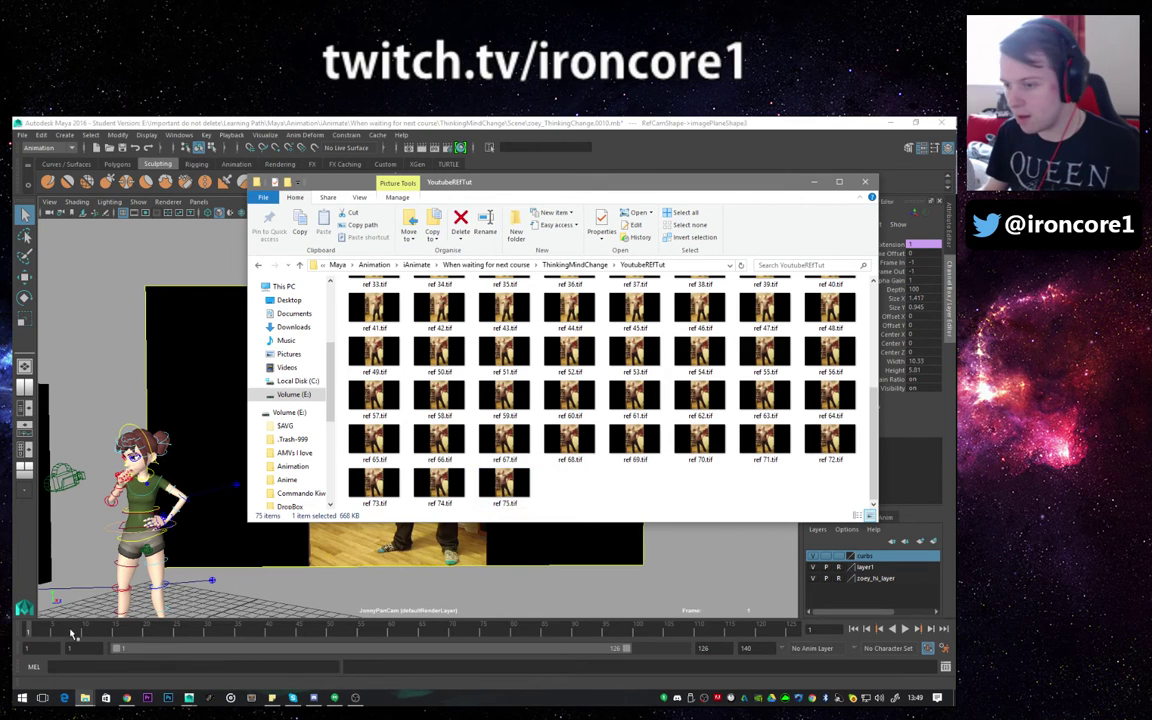
Switch back to Maya and scrub the timeline to review the reference footage, ending at frame 1
click(71, 630)
drag(67, 629, 17, 631)
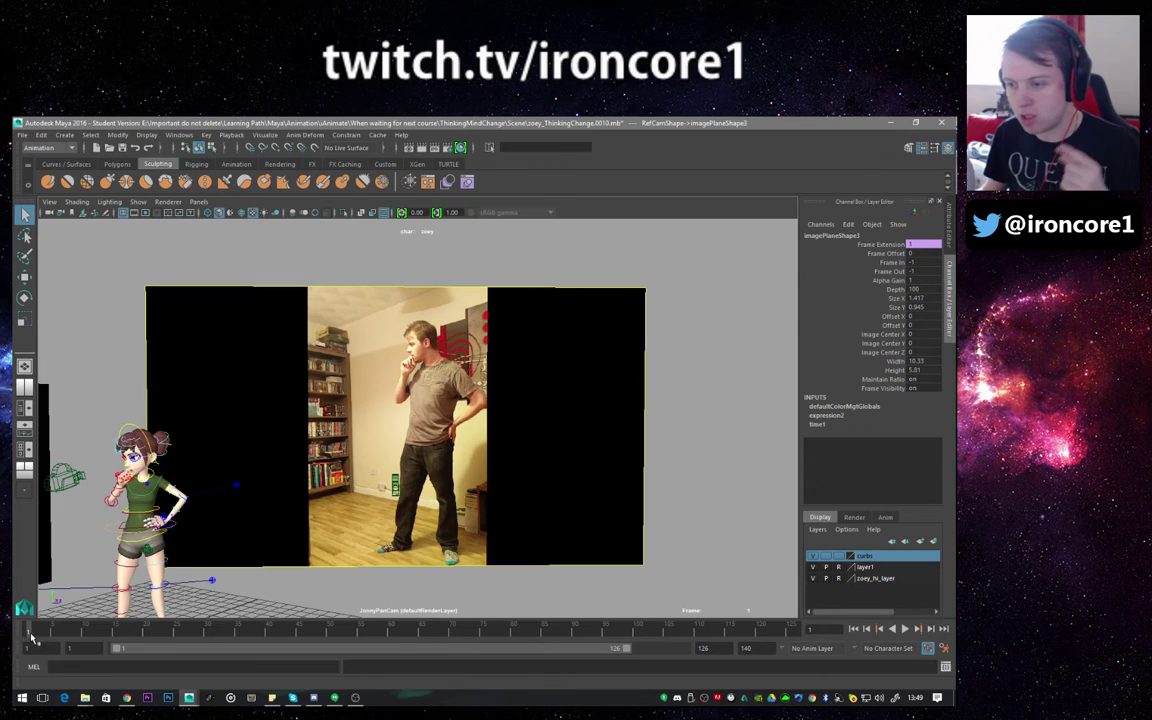
mouse_move(380, 633)
mouse_down()
mouse_move(503, 639)
mouse_move(27, 632)
mouse_up()
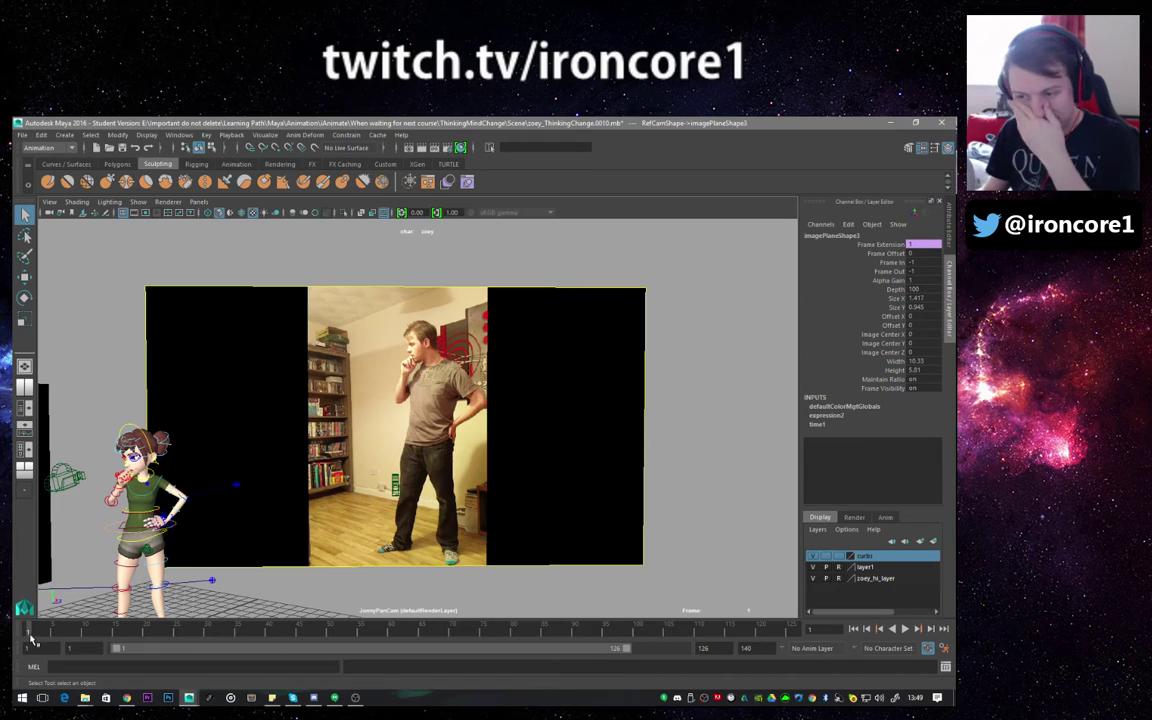
Break the connections on the image plane's Frame Extension attribute and test it with playback
right_click(888, 249)
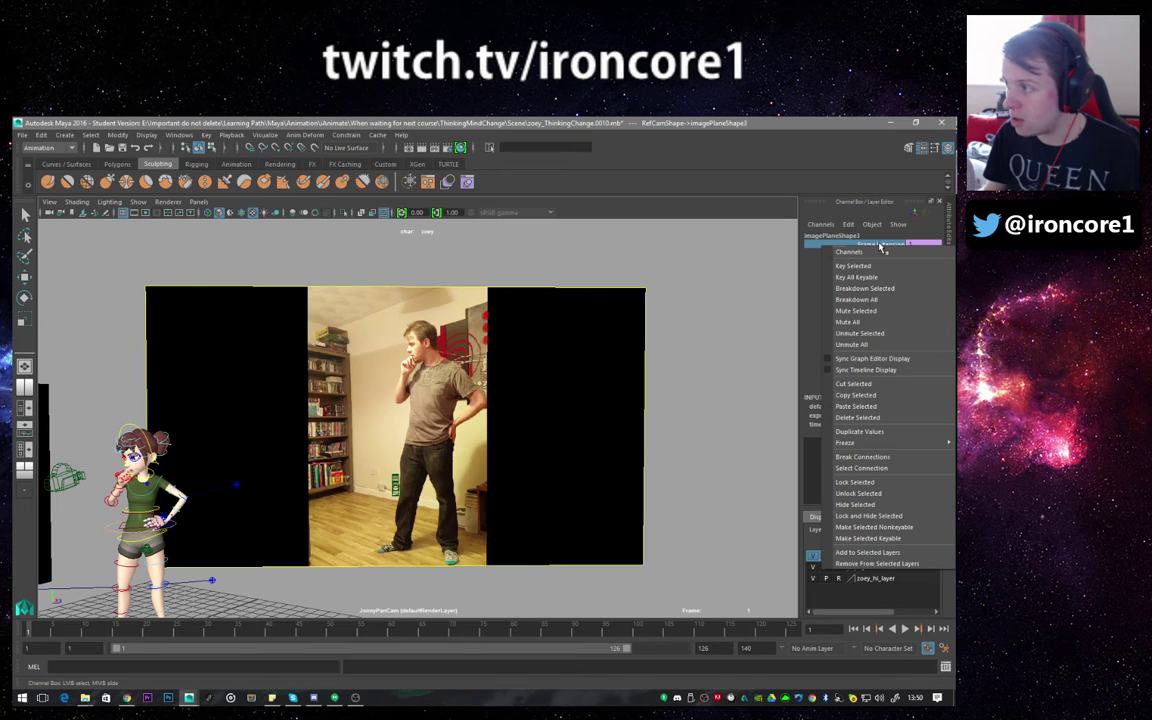
click(536, 373)
click(330, 462)
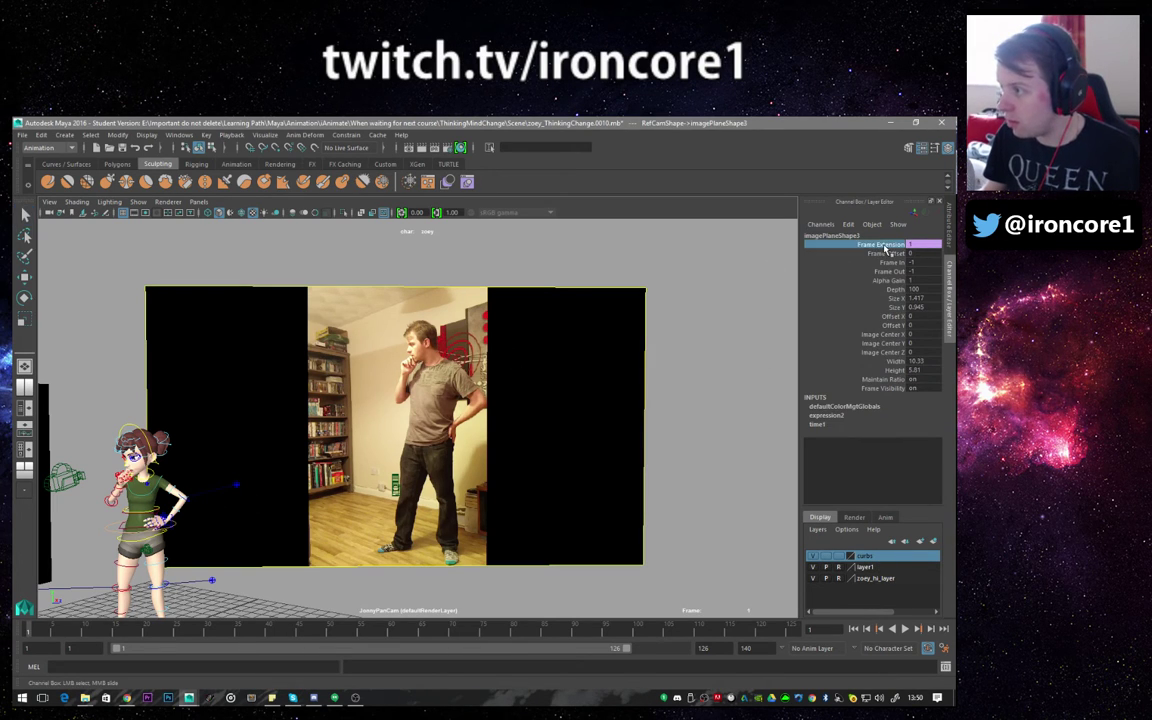
right_click(840, 246)
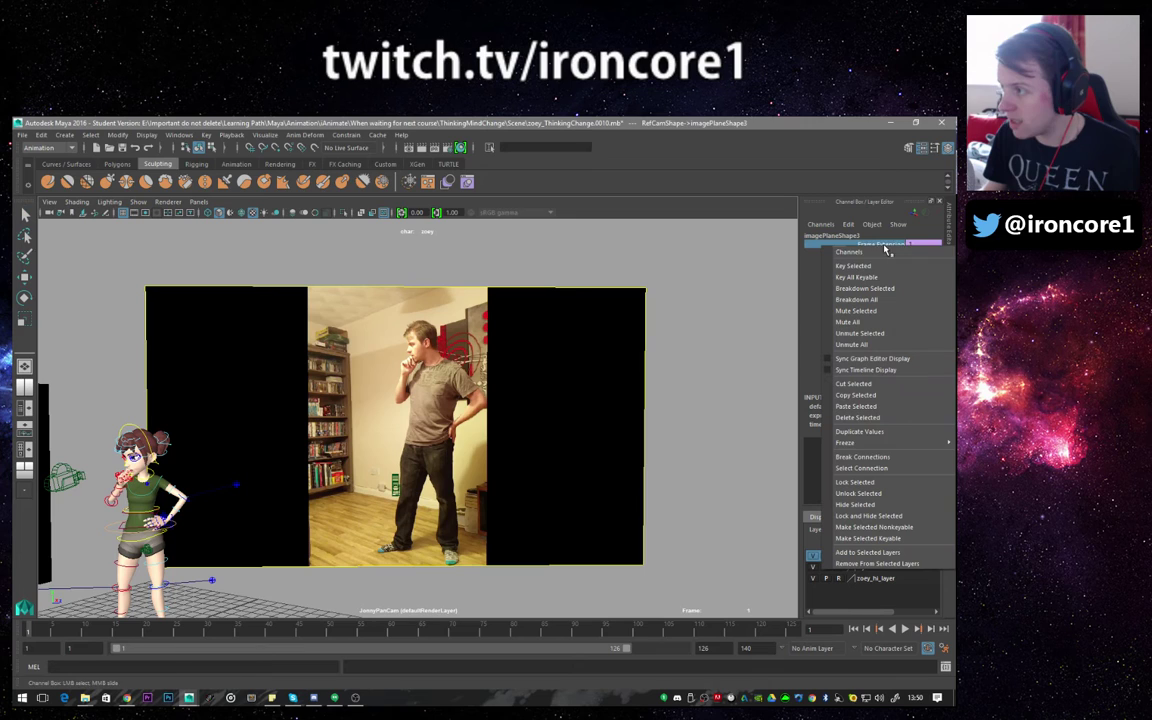
click(883, 456)
click(257, 415)
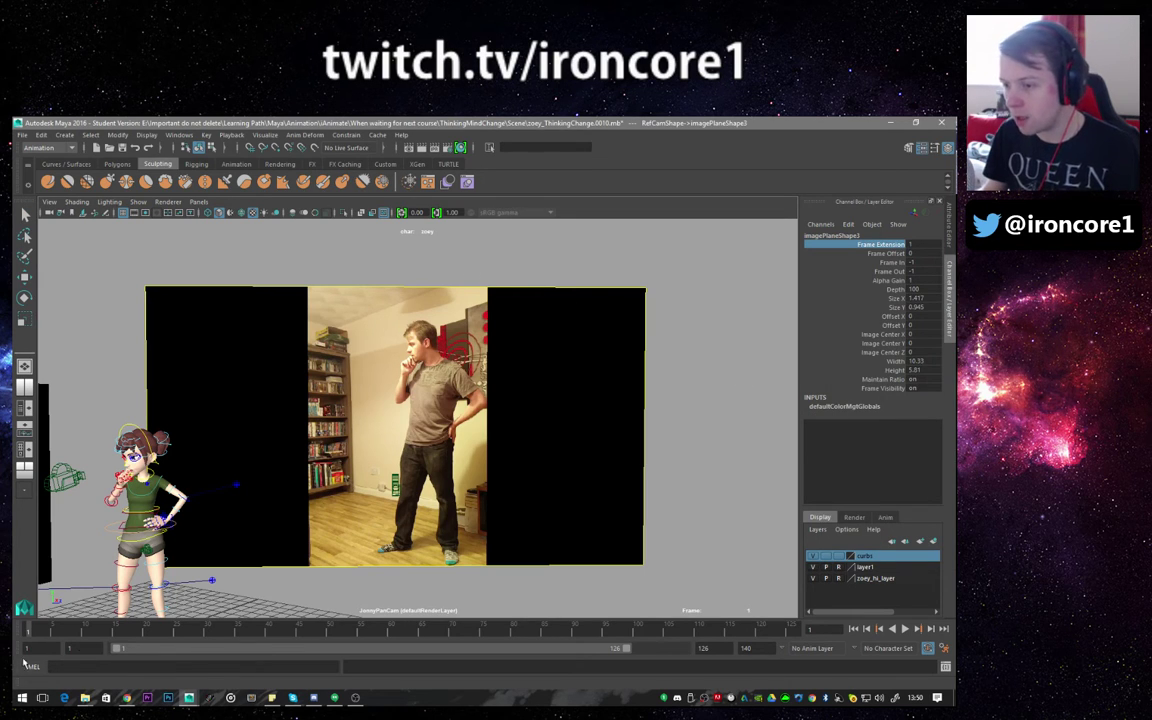
key(alt+v)
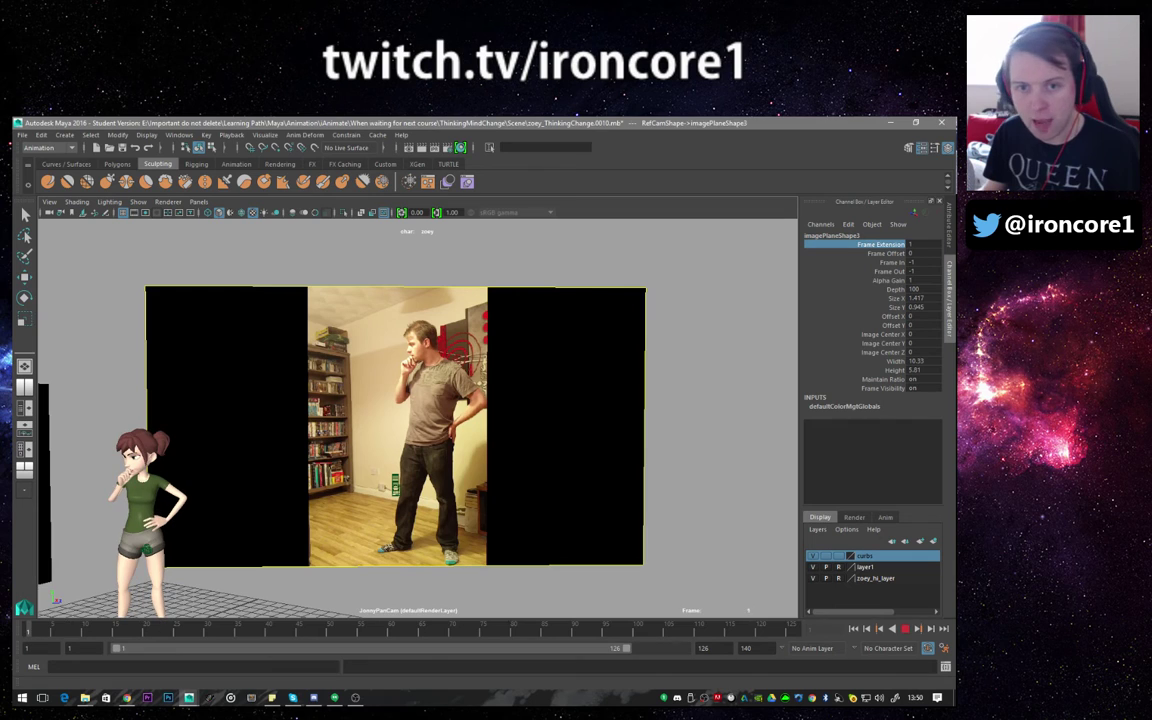
key(Escape)
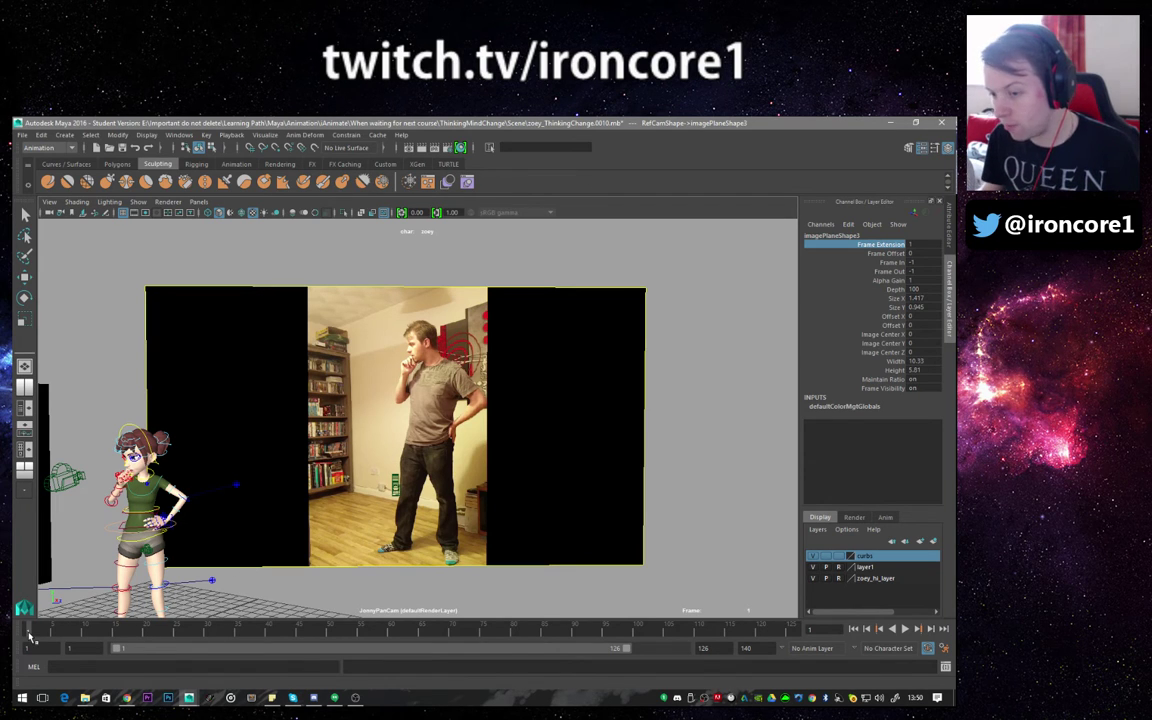
Key the image plane's Frame Extension at value 1 on frame 1
right_click(907, 247)
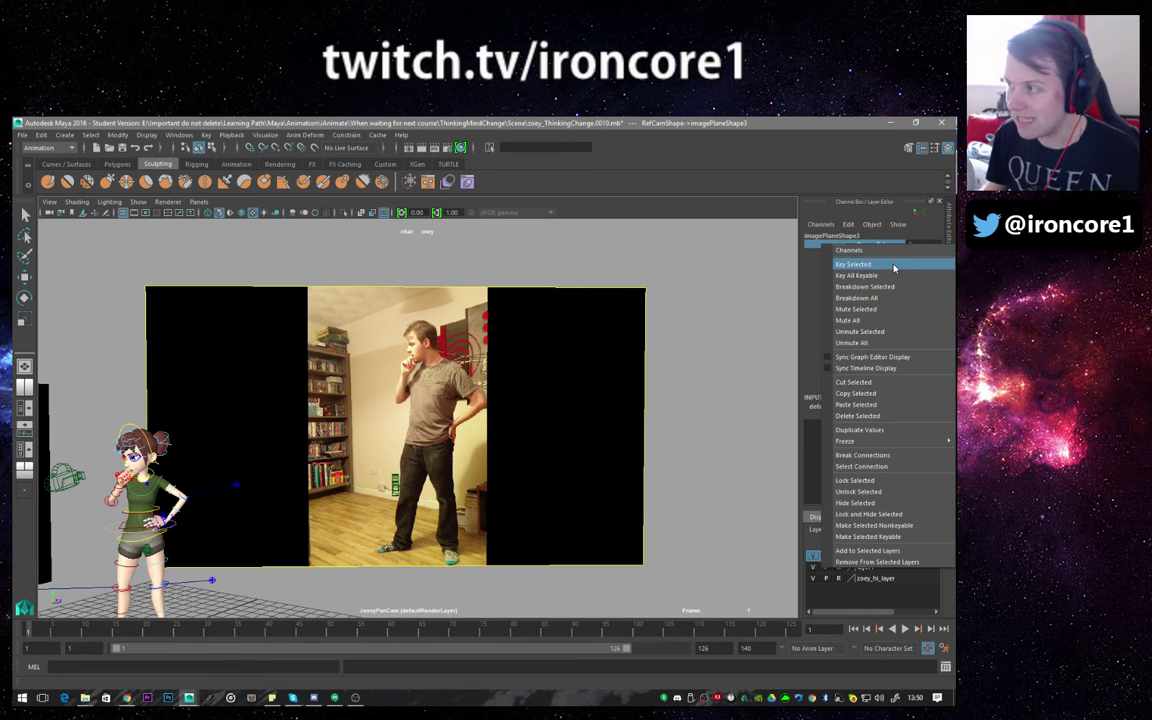
click(894, 268)
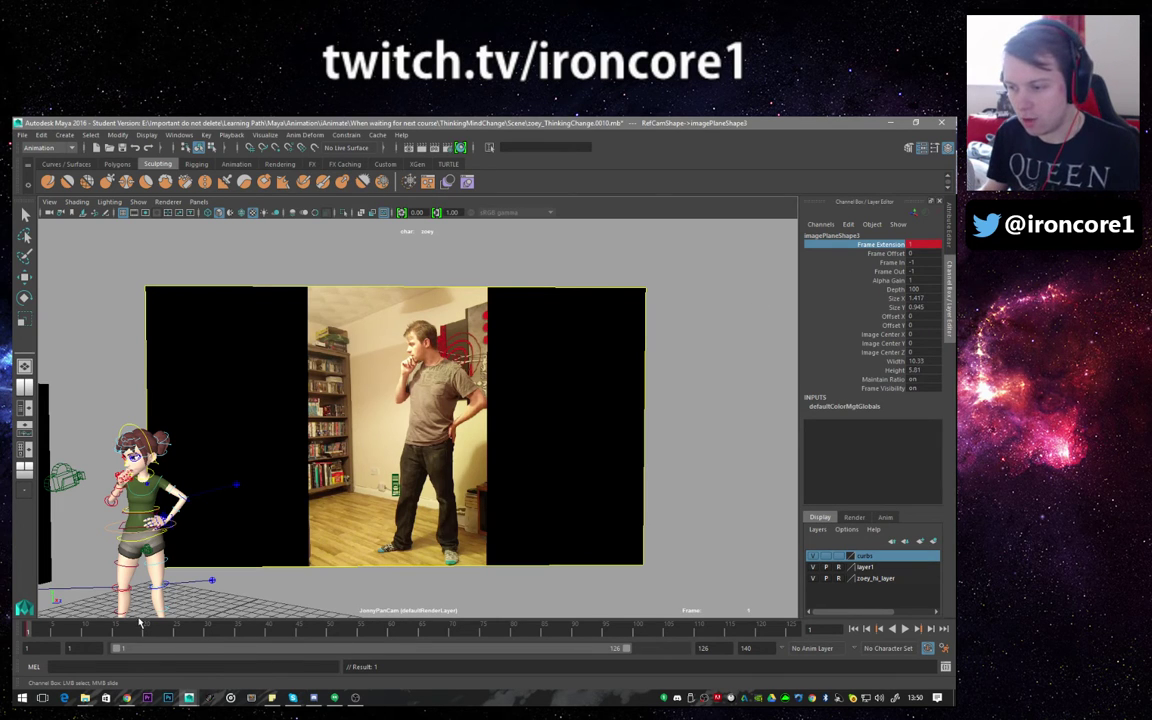
key(alt+v)
At frame 75, set the image plane's Frame Extension to 75 and key it
drag(205, 630, 482, 634)
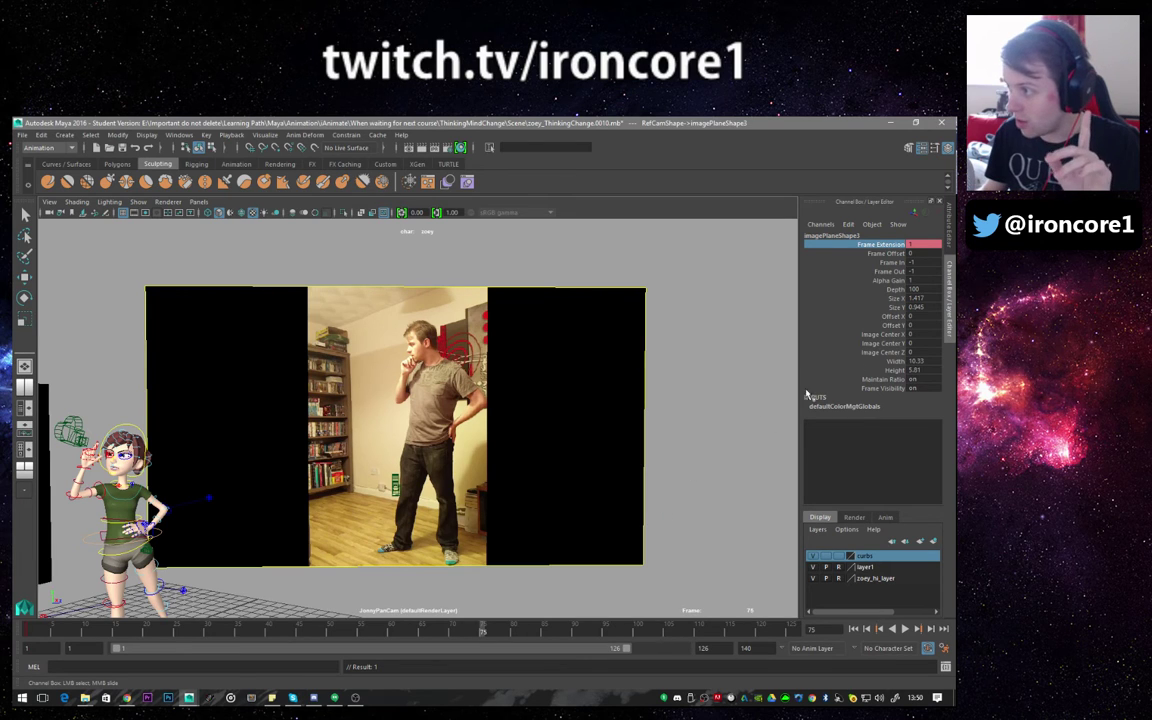
double_click(920, 246)
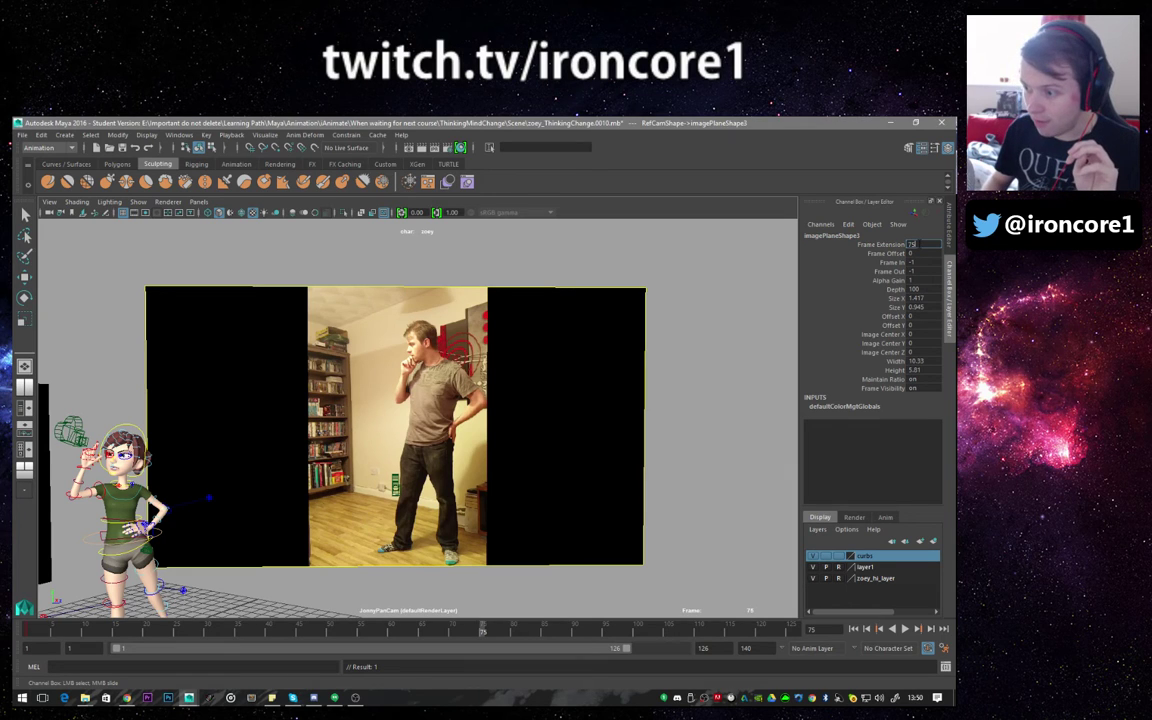
key(Return)
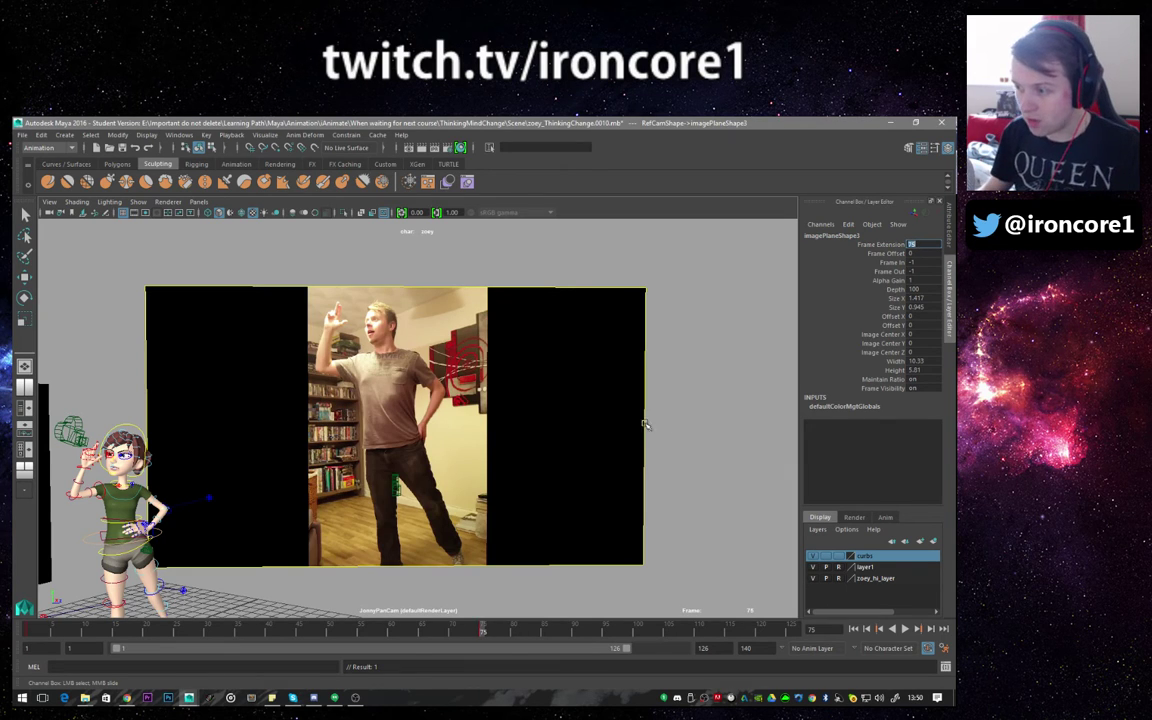
right_click(840, 245)
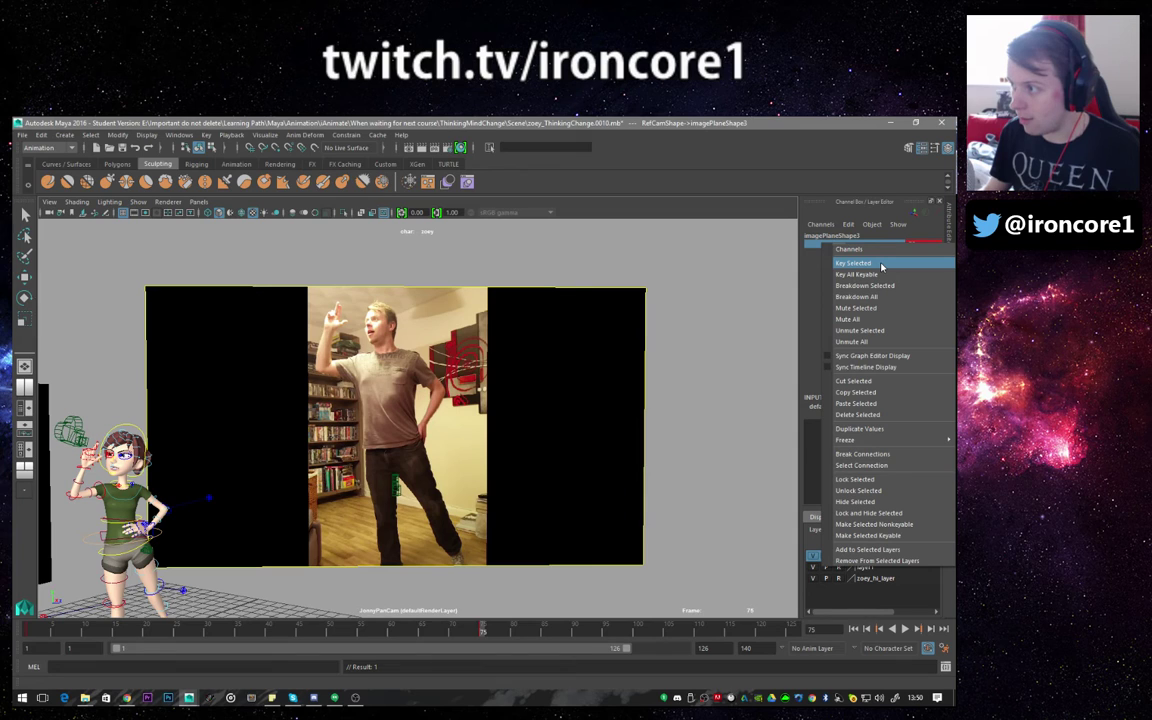
click(881, 266)
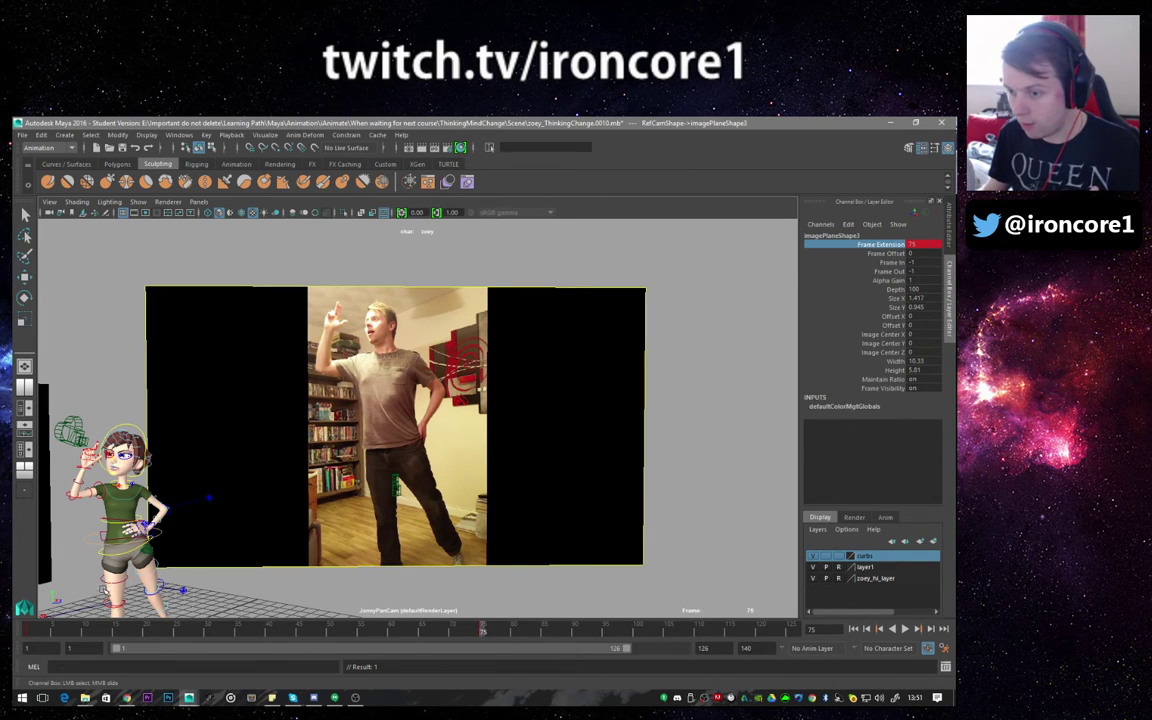
Play the animation from the start to check the keyed reference sequence
click(32, 634)
key(alt+v)
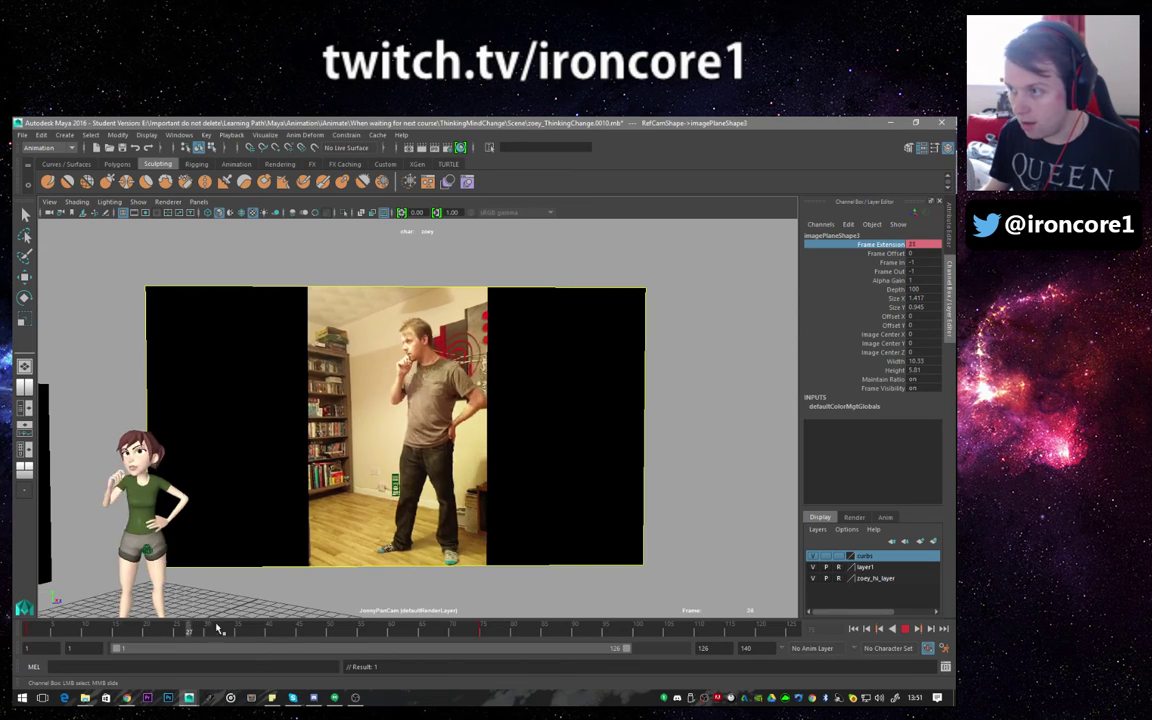
key(alt+v)
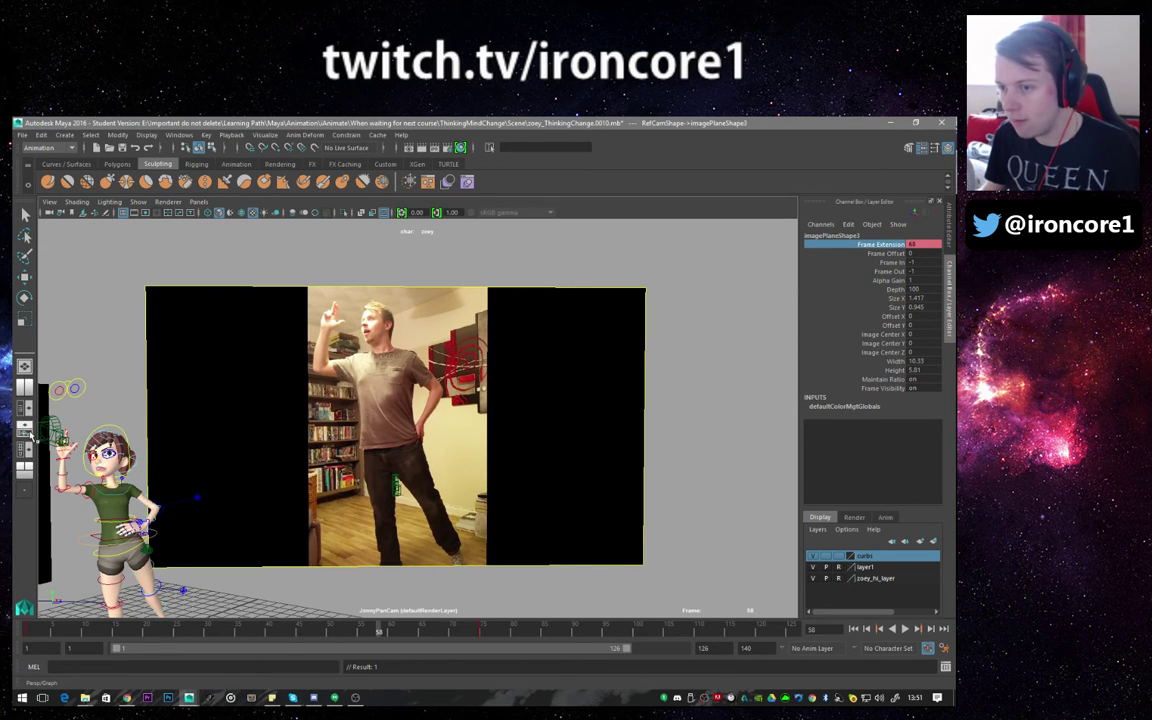
Show the Graph Editor below the viewport and frame the Frame Extension curve
click(25, 396)
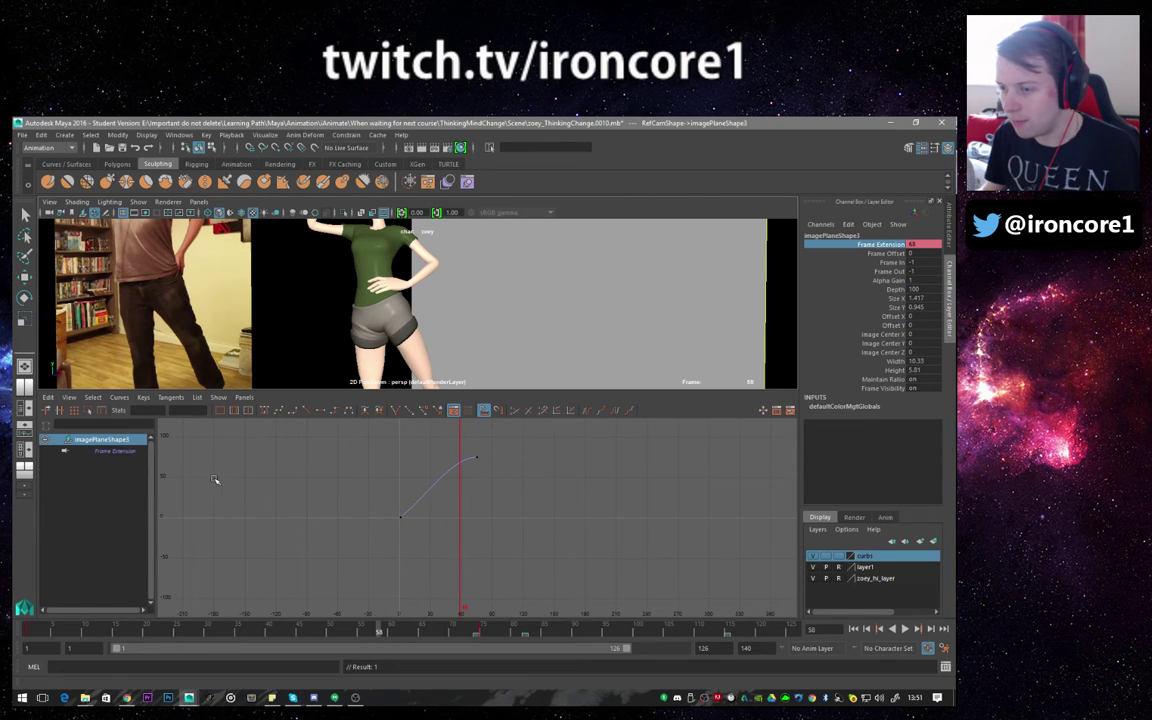
drag(365, 468, 552, 576)
key(f)
click(310, 549)
scroll(311, 549, down, 4)
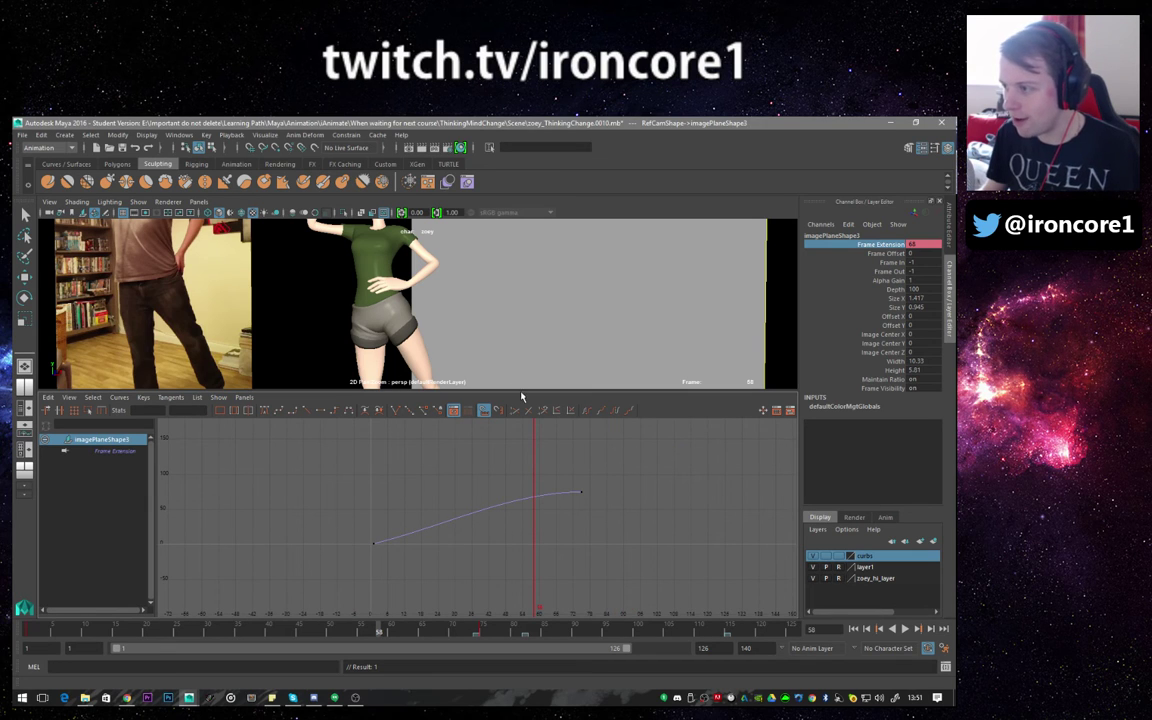
Switch to a layout with two viewports above the Graph Editor and adjust the reference view
drag(524, 393, 524, 463)
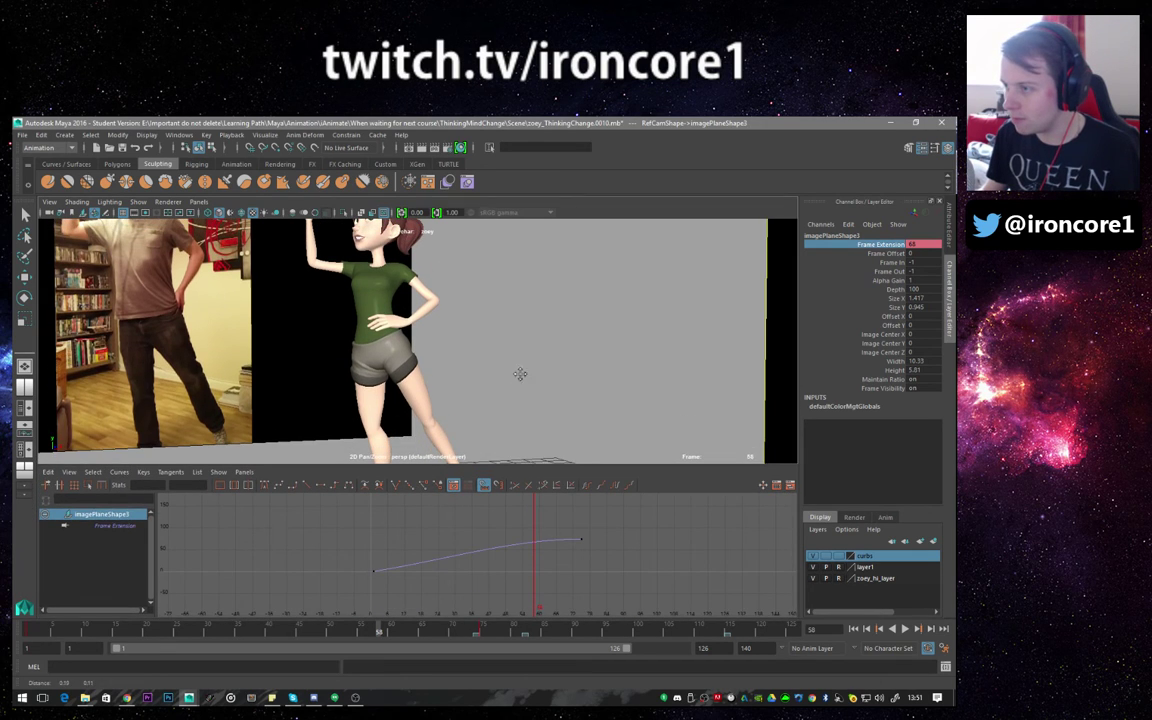
key(space)
key(space)
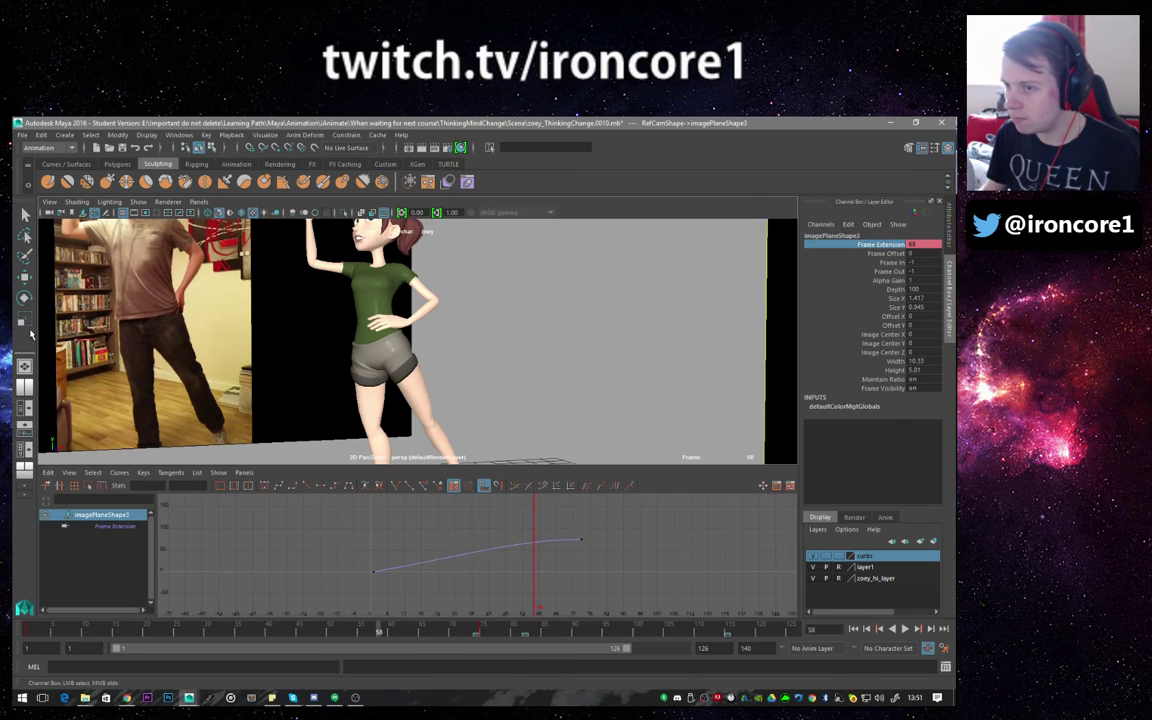
click(31, 472)
alt+drag(327, 363, 121, 381)
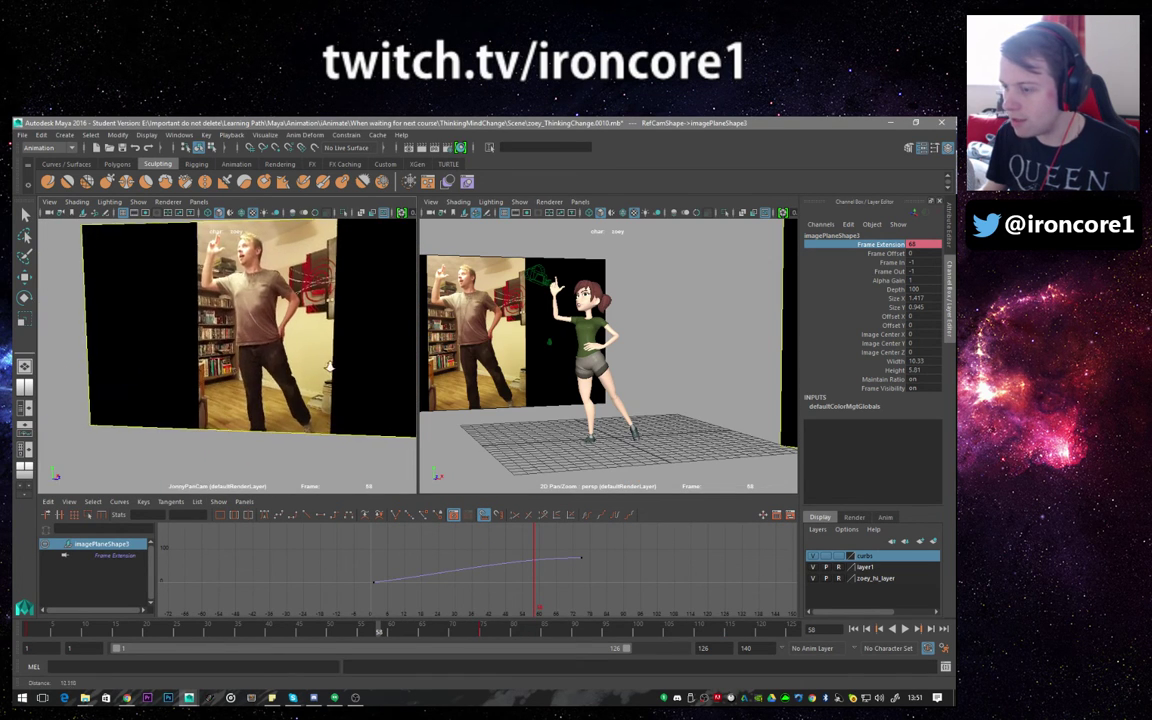
Lower the last Frame Extension key to a value of about 36 and play back the slower reference
click(584, 556)
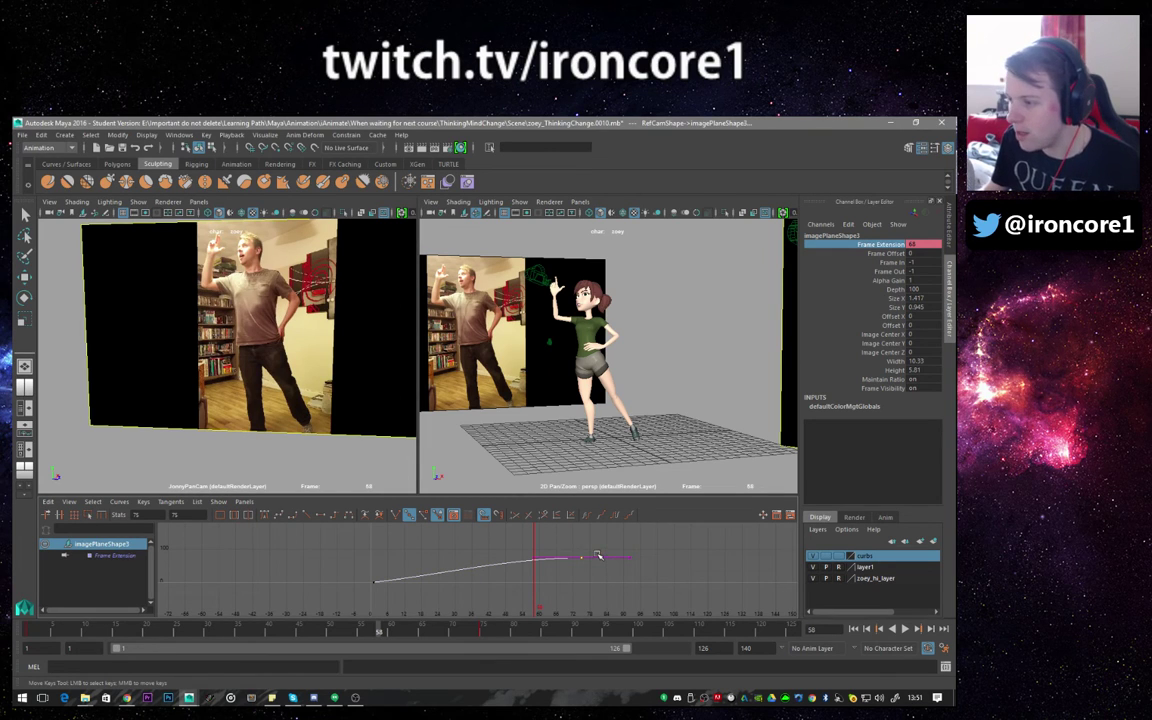
key(w)
mouse_move(588, 554)
middle_down()
mouse_move(581, 522)
mouse_move(568, 563)
mouse_move(591, 566)
mouse_move(550, 550)
mouse_move(569, 561)
middle_up()
key(alt+v)
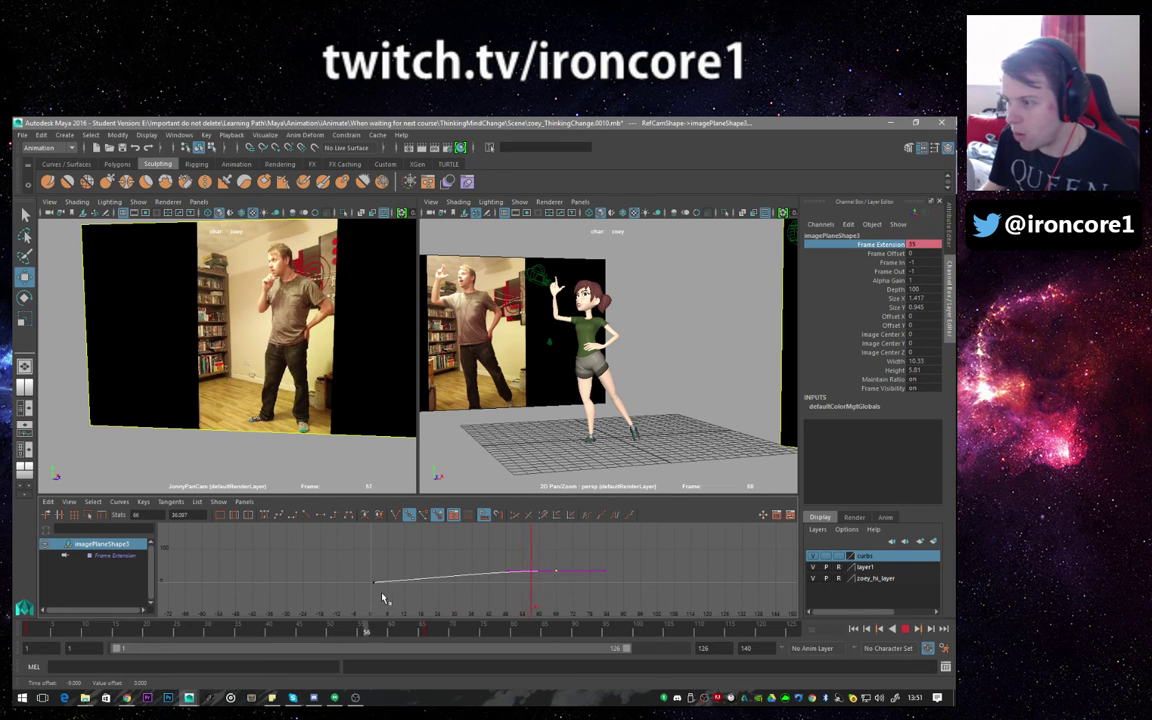
key(alt+v)
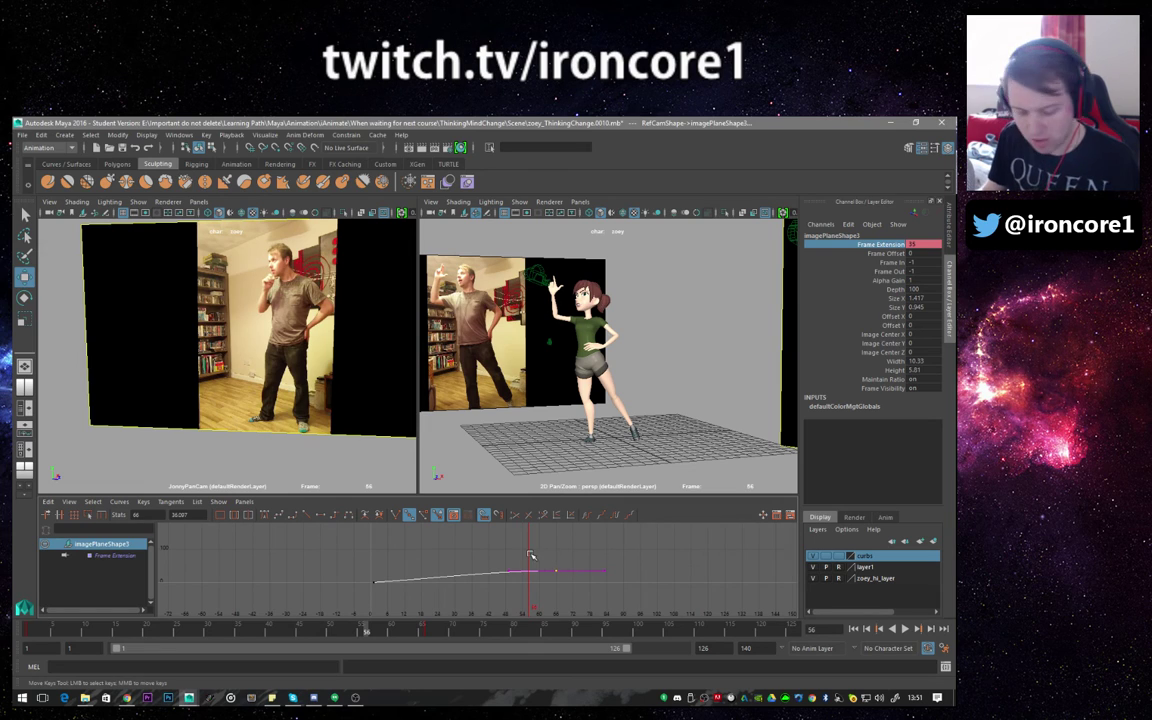
Try moving the last Frame Extension key to frame 23, scrub over it, and undo the key's time shifts
middle_drag(544, 530, 450, 544)
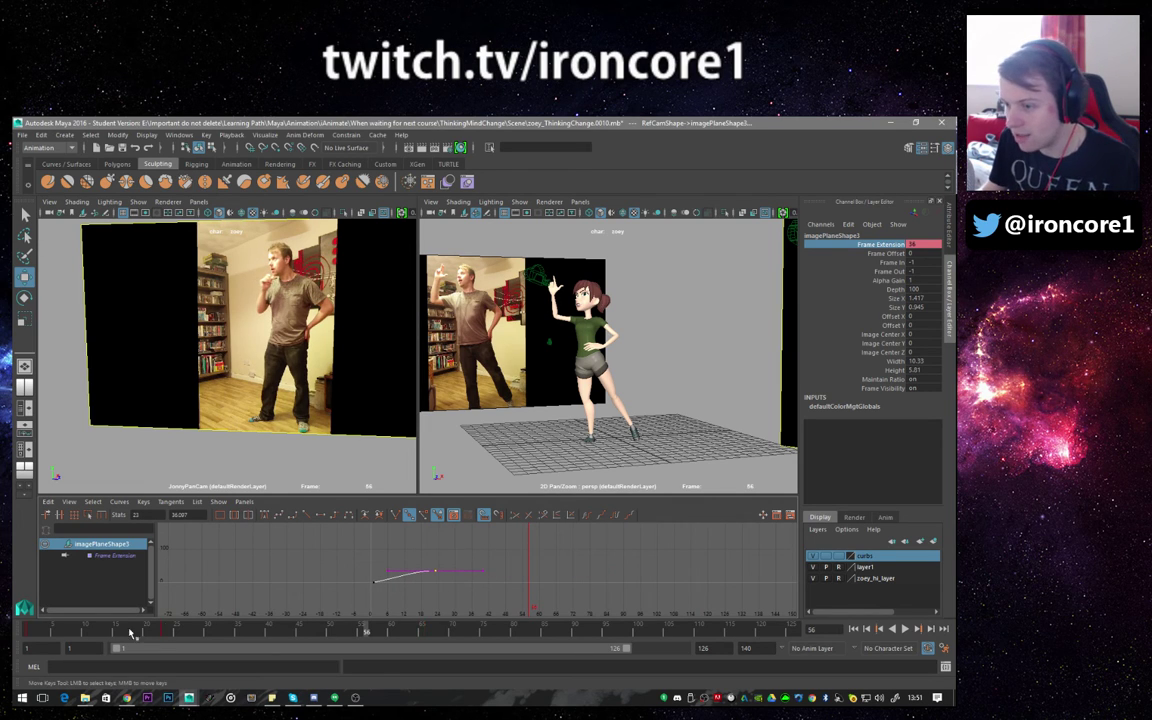
mouse_move(85, 628)
mouse_down()
mouse_move(73, 628)
mouse_move(188, 628)
mouse_move(144, 628)
mouse_move(165, 630)
mouse_up()
key(ctrl+z)
key(ctrl+z)
Key Frame Extension at frame 23 and lower the new key to a value of 1 in the Graph Editor
middle_drag(462, 578, 513, 576)
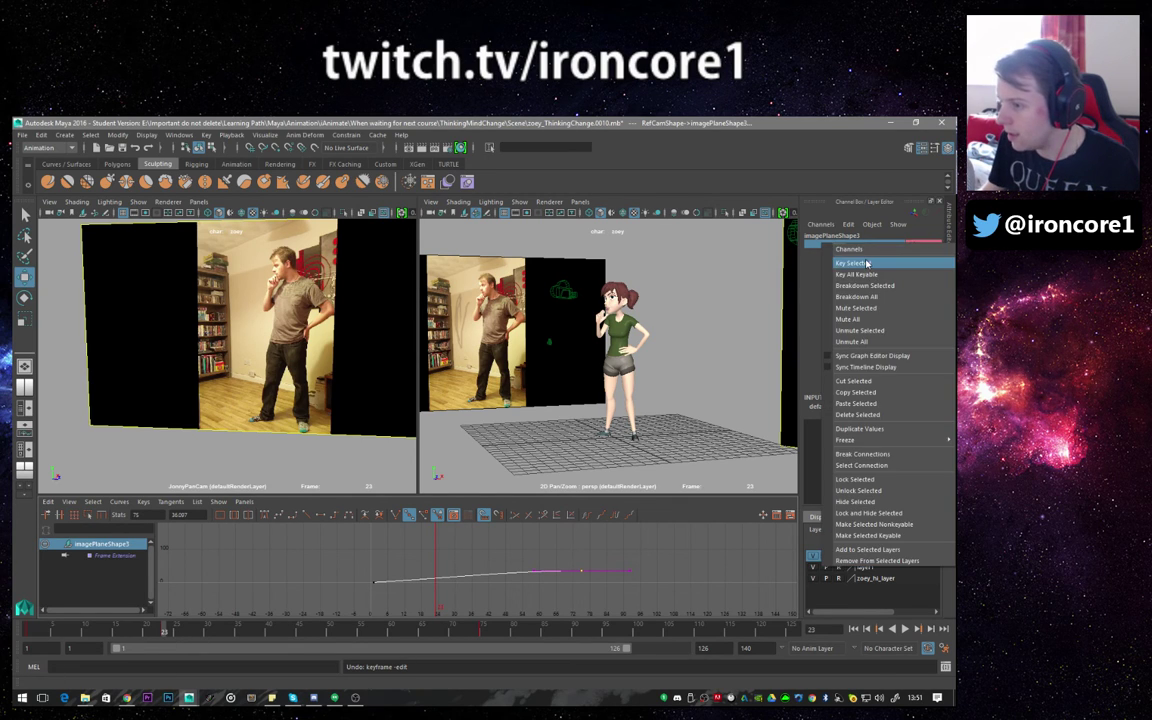
click(853, 263)
drag(402, 562, 452, 587)
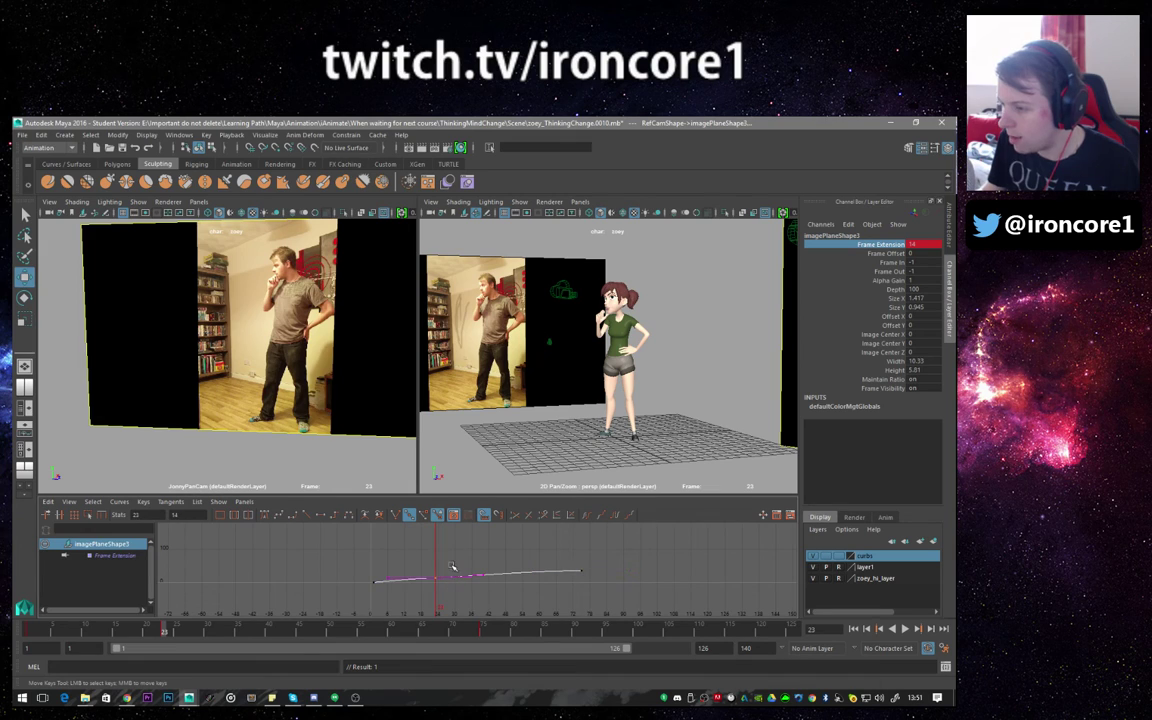
shift+middle_drag(446, 559, 445, 565)
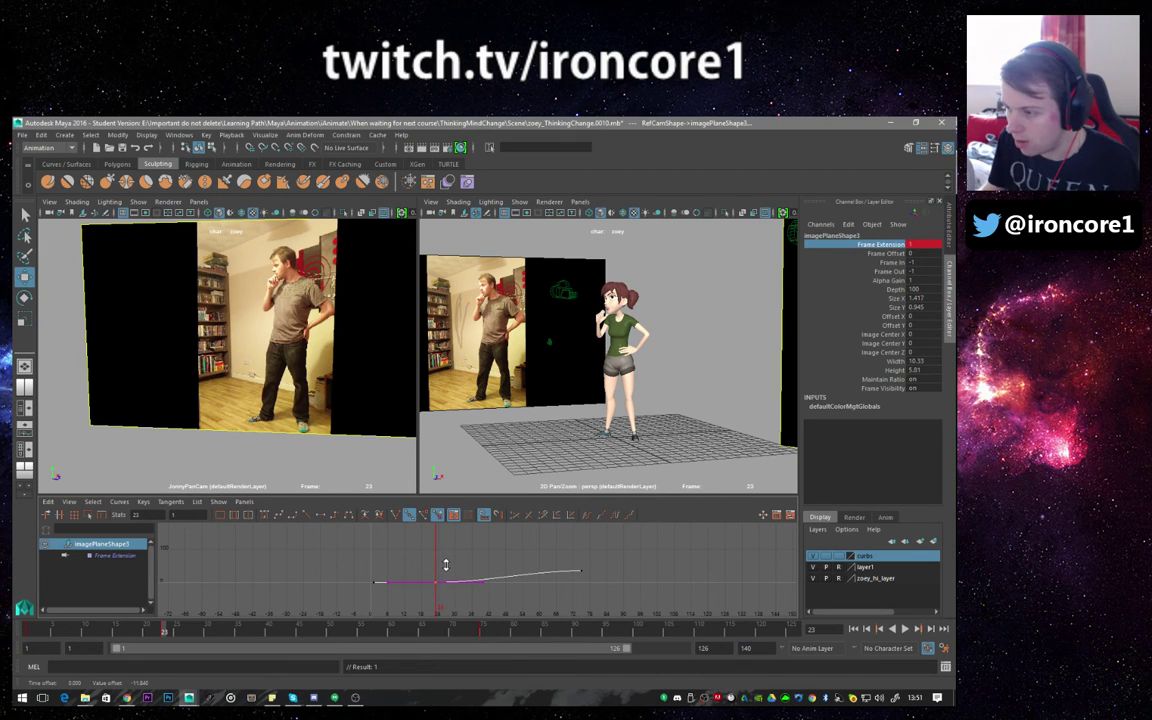
Raise the frame 23 key to a value of about 9 and scrub the timeline to frame 58
scroll(448, 589, up, 5)
middle_drag(386, 562, 386, 554)
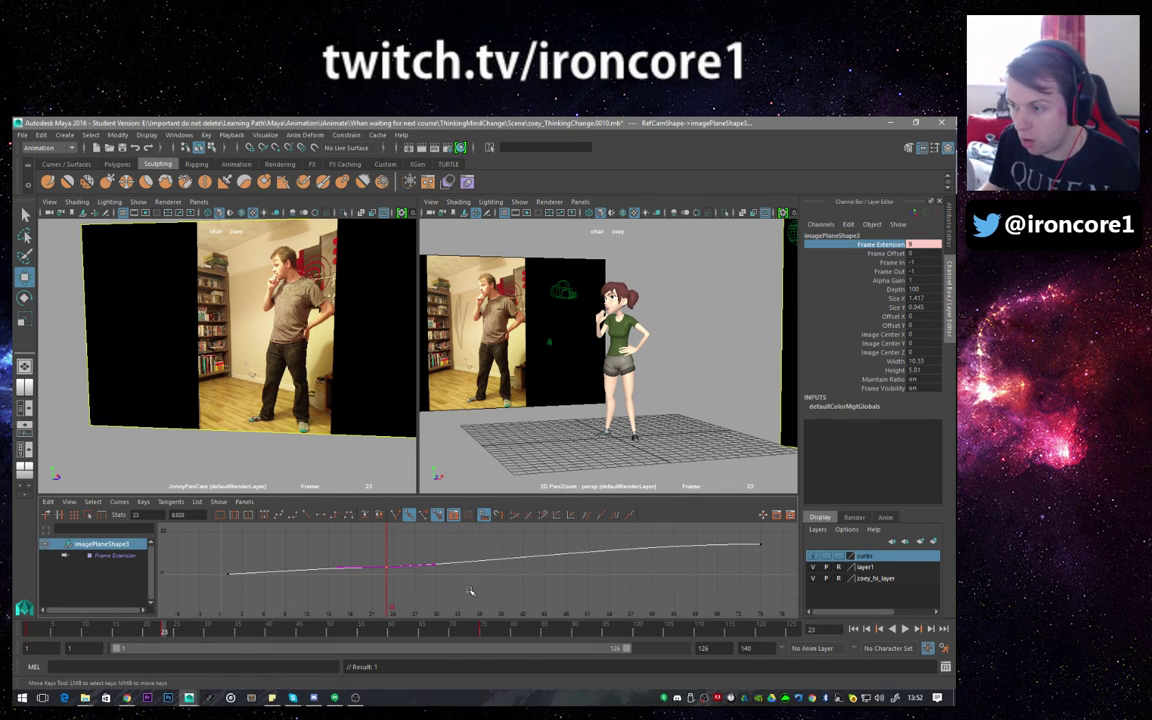
drag(165, 630, 378, 590)
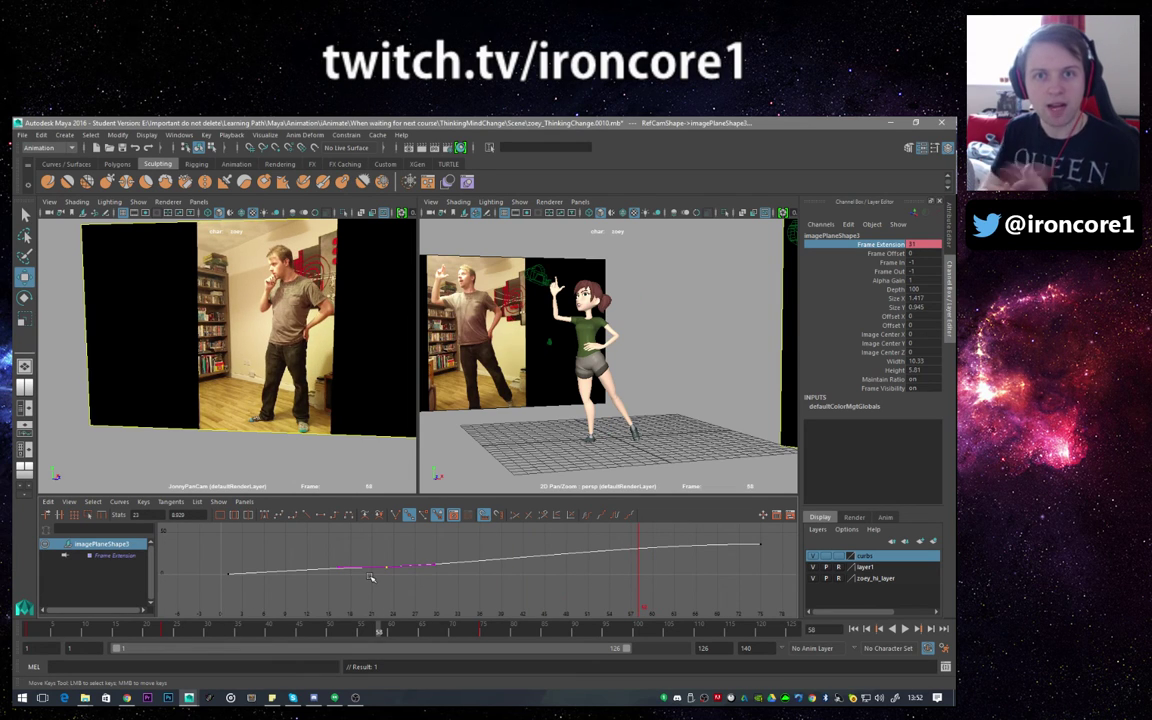